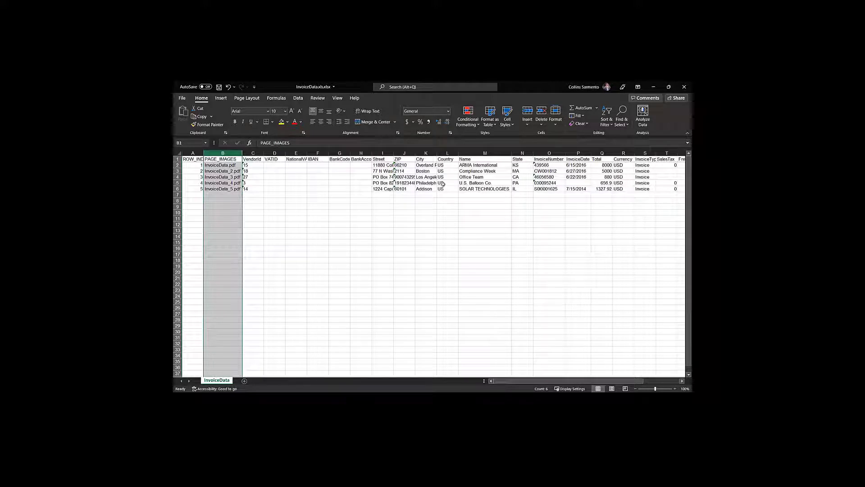
Step: Examine the address, Name and InvoiceNumber columns of the InvoiceData workbook, and close it without saving
{"action": "left_click_drag", "start_coordinate": [383, 154], "coordinate": [426, 153]}
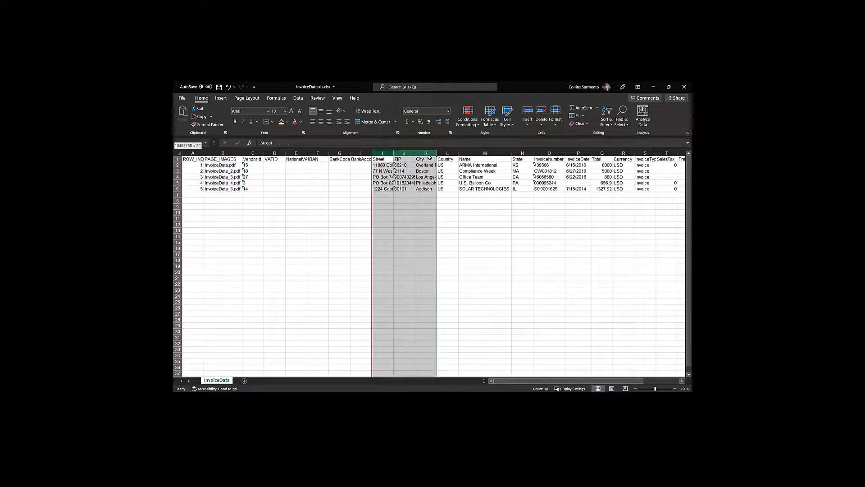
{"action": "left_click", "coordinate": [503, 153], "text": "ctrl"}
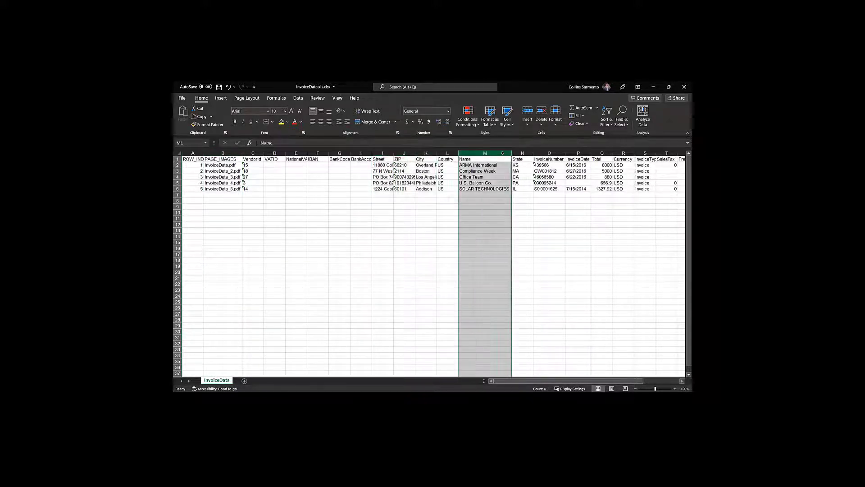
{"action": "left_click", "coordinate": [558, 153]}
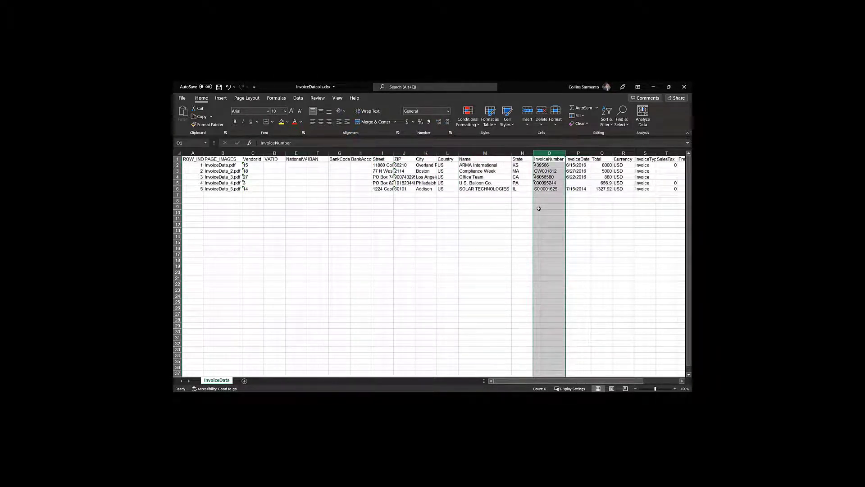
{"action": "left_click", "coordinate": [684, 88]}
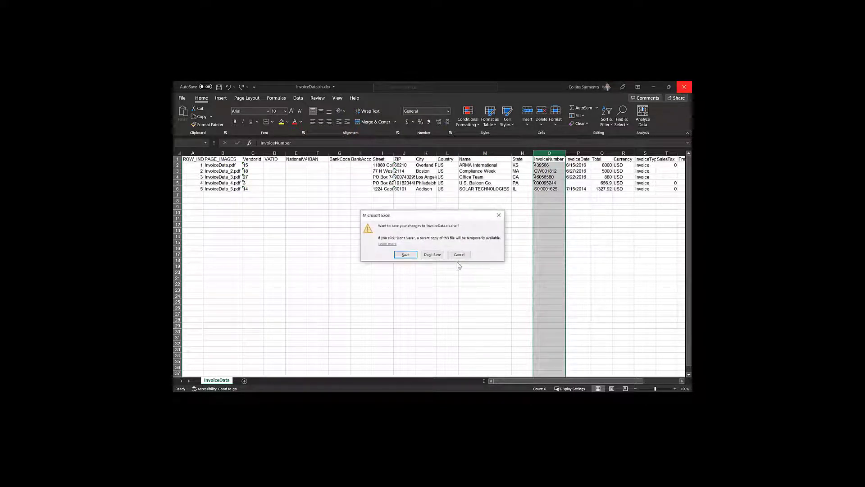
{"action": "left_click", "coordinate": [432, 254]}
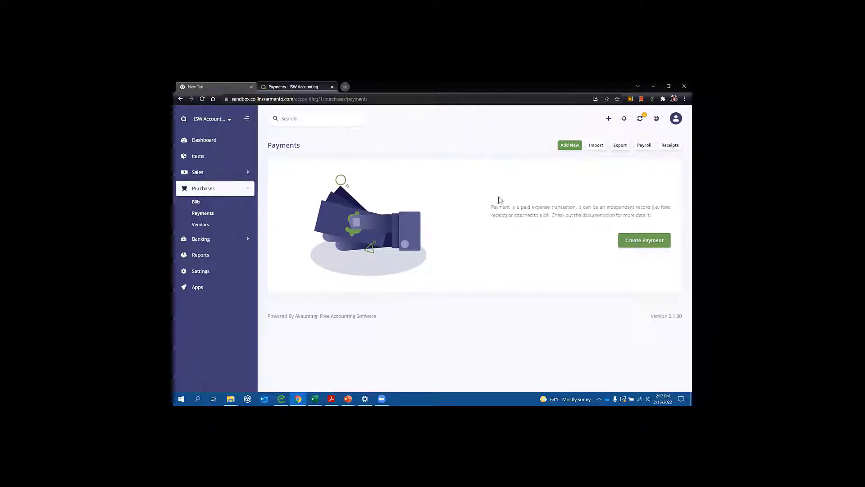
Step: Start adding a new payment in the accounting site and log in with the account e-mail and password
{"action": "left_click", "coordinate": [568, 149]}
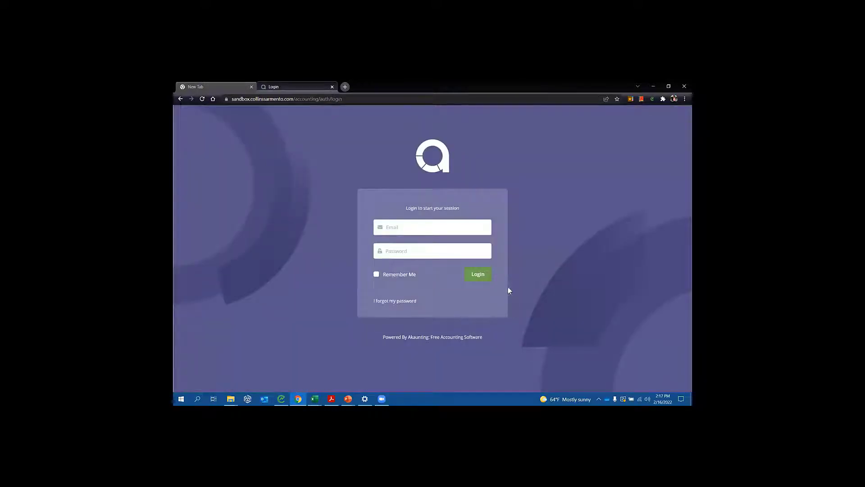
{"action": "left_click", "coordinate": [455, 225]}
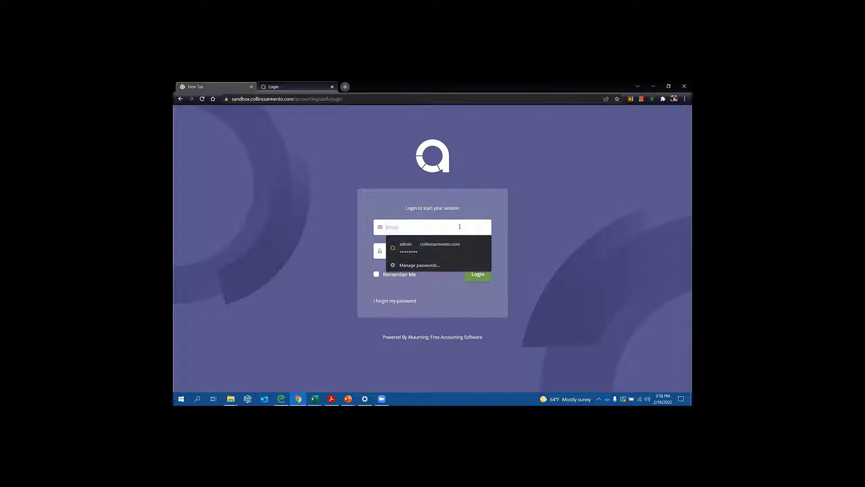
{"action": "type", "text": "dsa"}
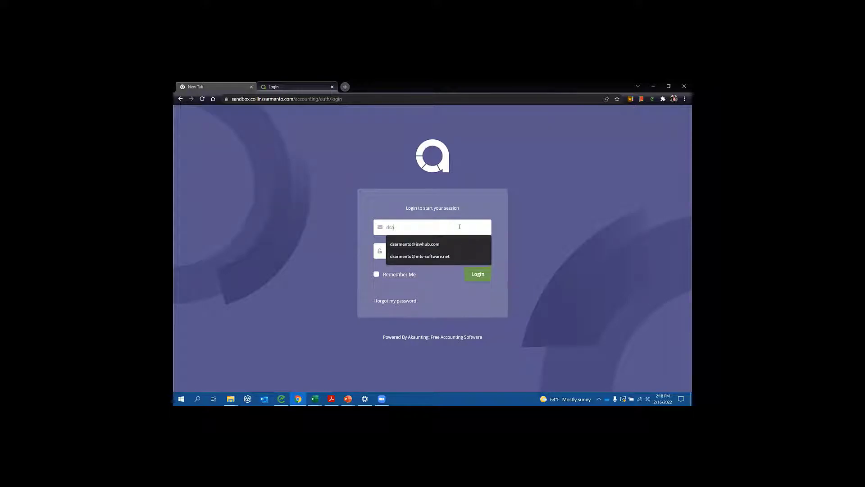
{"action": "left_click", "coordinate": [444, 242]}
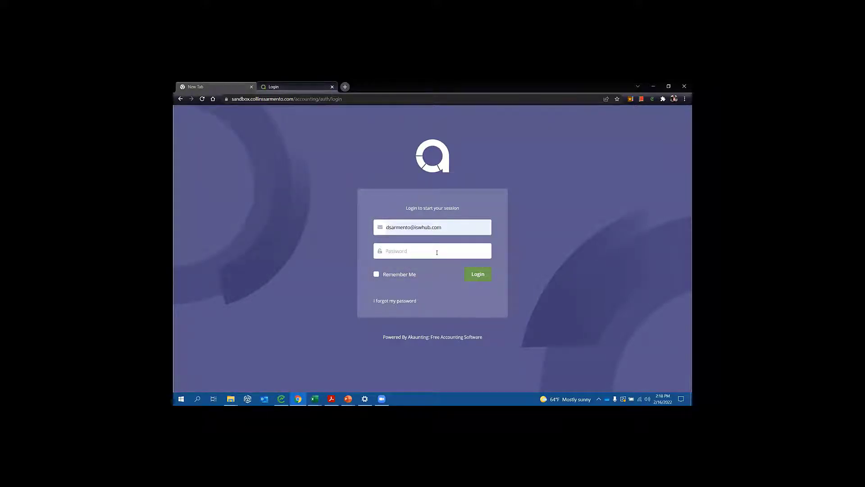
{"action": "left_click", "coordinate": [437, 251]}
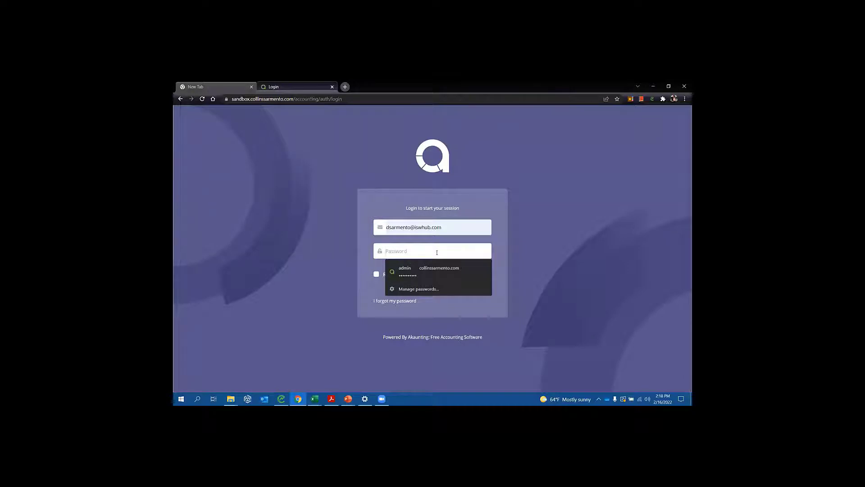
{"action": "type", "text": "••"}
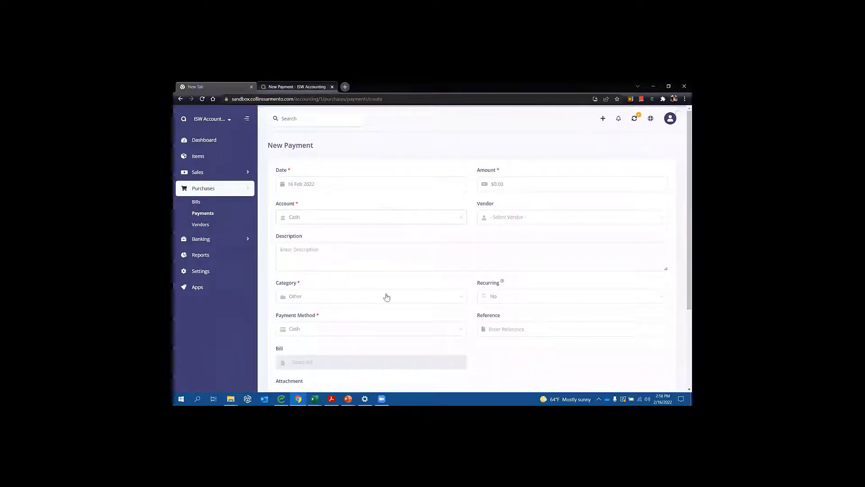
Step: Inspect the Date and Amount fields of the new payment form, and log out of the accounting site
{"action": "left_click", "coordinate": [356, 179]}
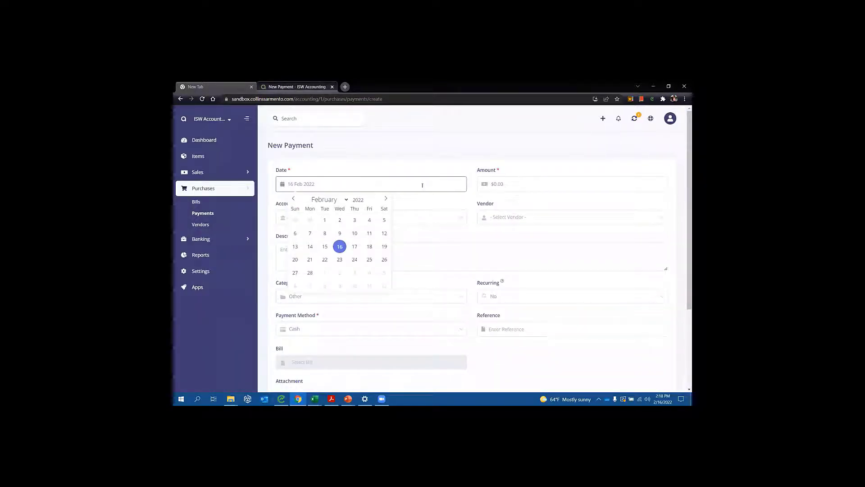
{"action": "left_click", "coordinate": [504, 179]}
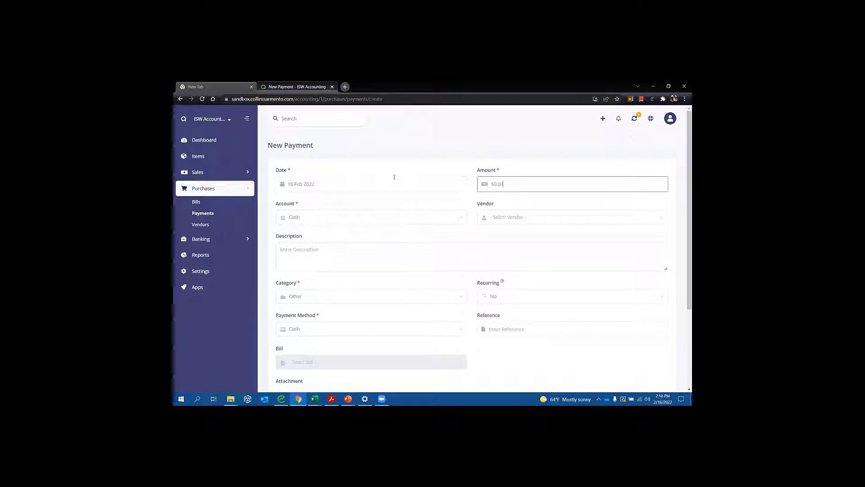
{"action": "left_click", "coordinate": [394, 178]}
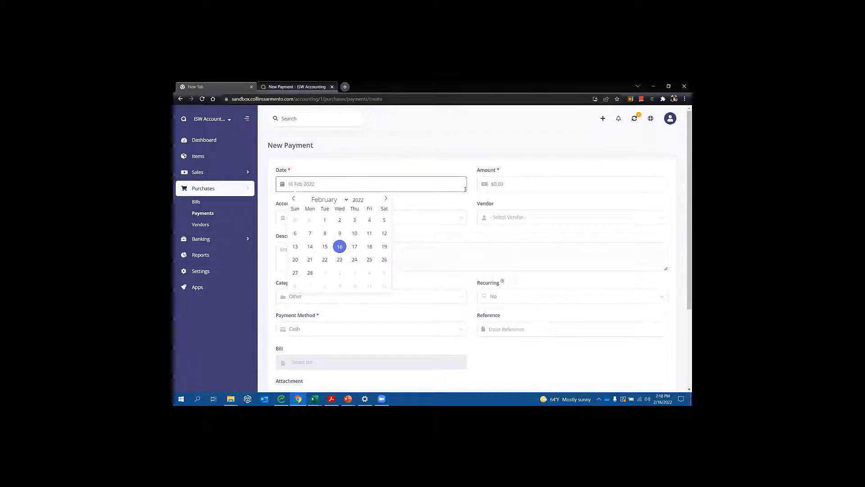
{"action": "left_click", "coordinate": [519, 181]}
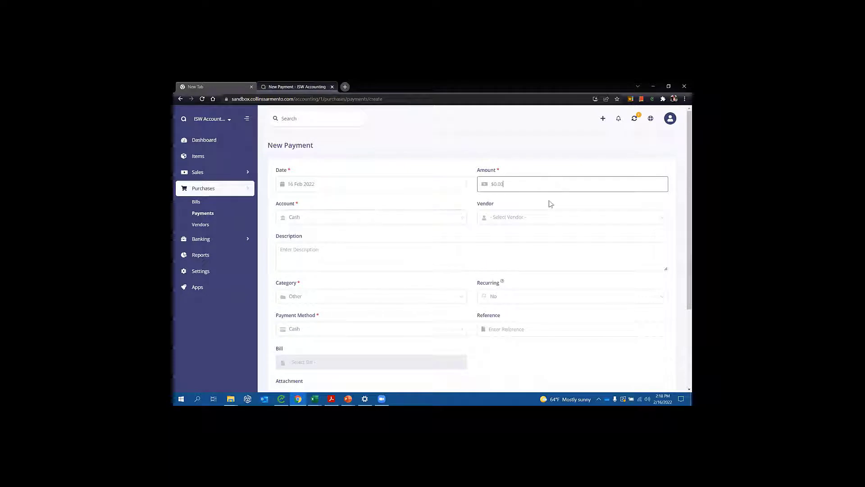
{"action": "left_click", "coordinate": [670, 119]}
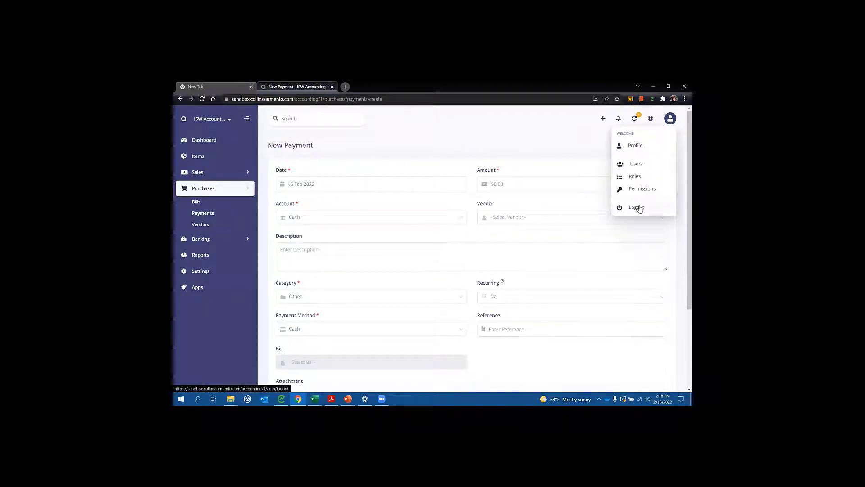
{"action": "left_click", "coordinate": [639, 207]}
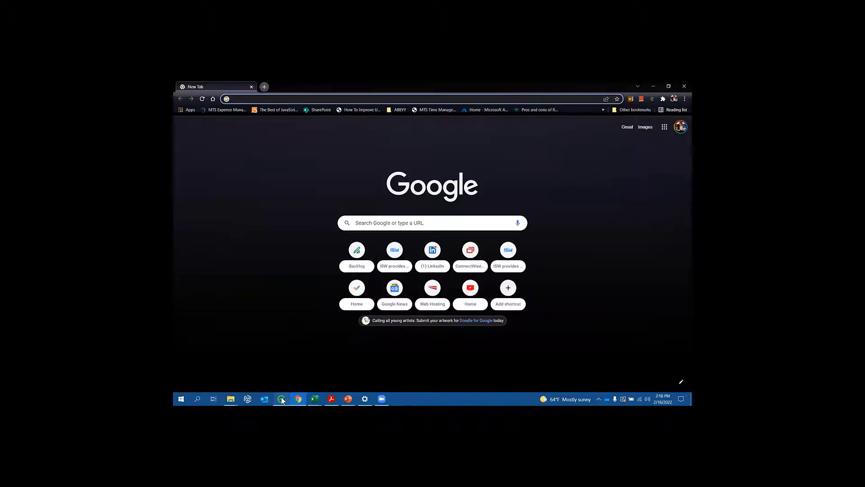
Step: Switch to ElectroNeek Studio Pro and run the PaymentCreation workflow
{"action": "left_click", "coordinate": [281, 399]}
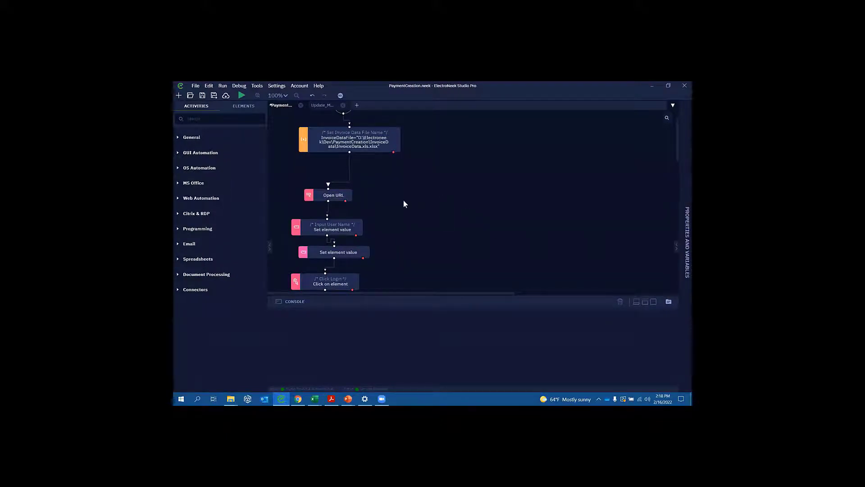
{"action": "scroll", "coordinate": [404, 204], "scroll_direction": "down", "scroll_amount": 3}
{"action": "scroll", "coordinate": [411, 201], "scroll_direction": "up", "scroll_amount": 5}
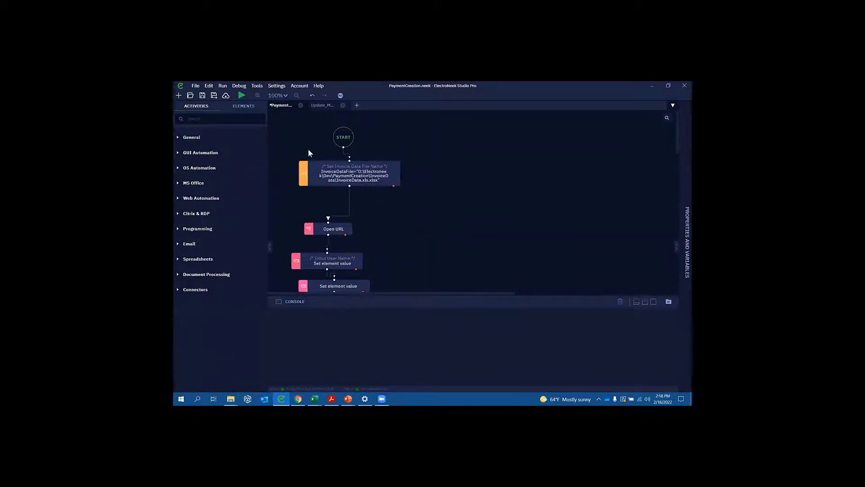
{"action": "left_click", "coordinate": [240, 95]}
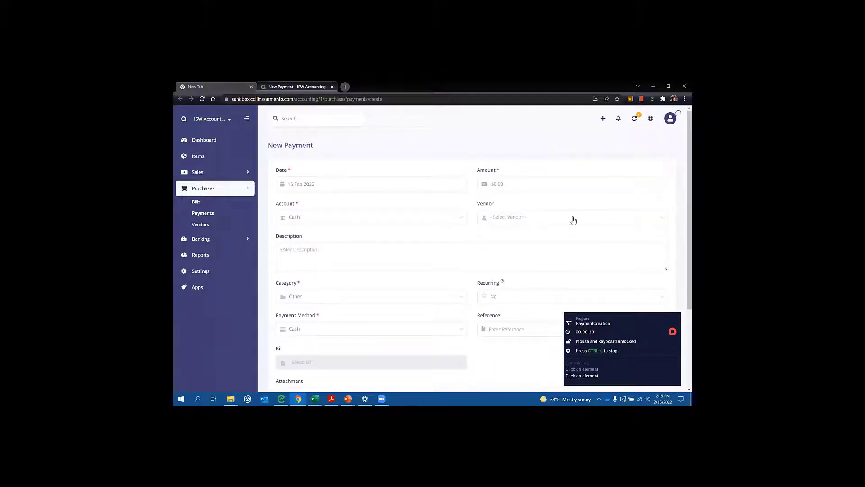
{"action": "left_click", "coordinate": [572, 218]}
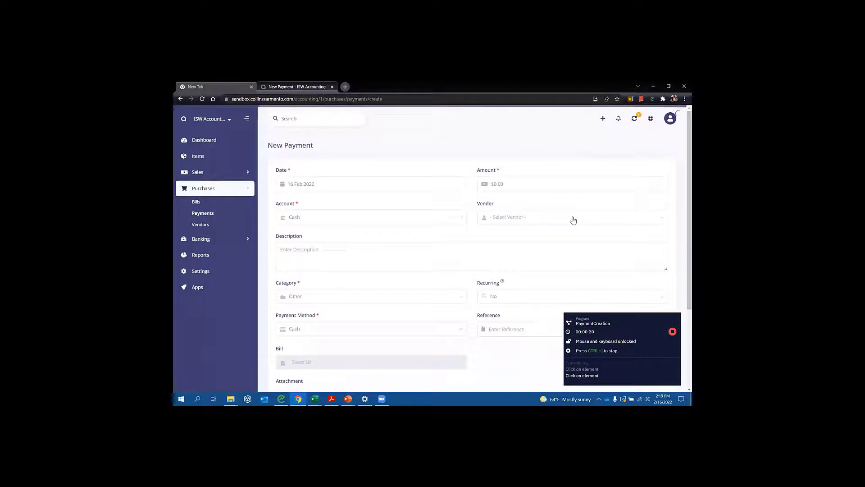
{"action": "left_click", "coordinate": [572, 219]}
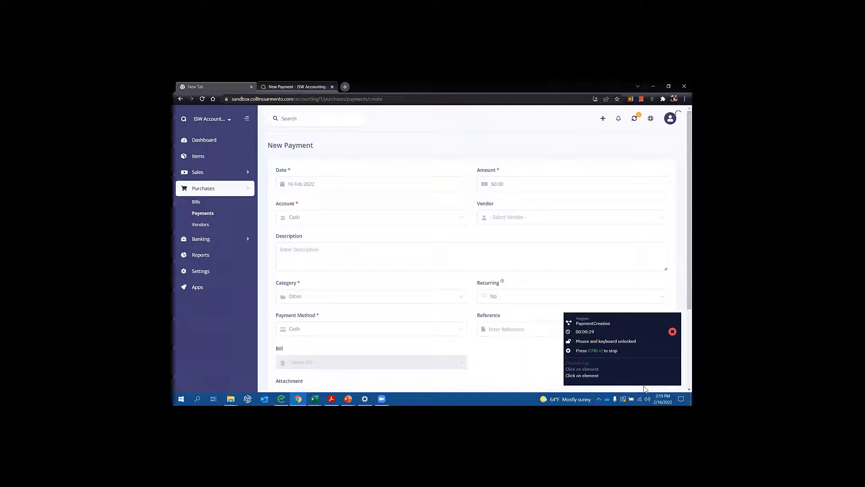
{"action": "left_click", "coordinate": [572, 219]}
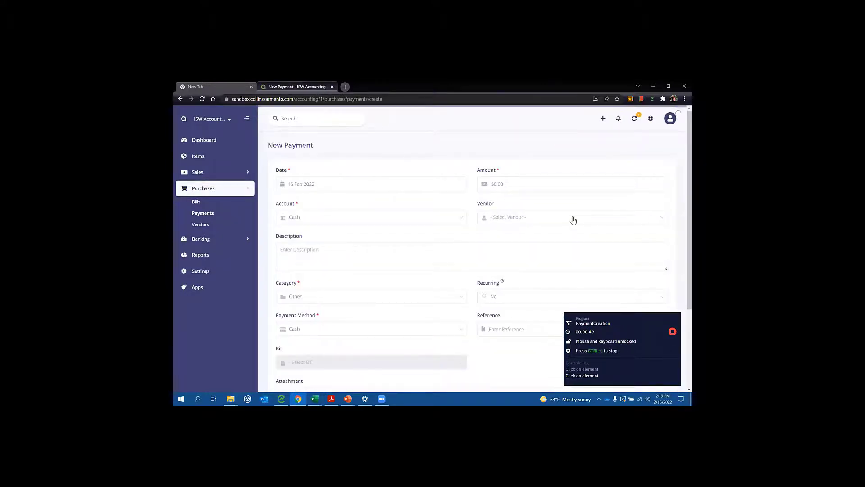
{"action": "left_click", "coordinate": [573, 218]}
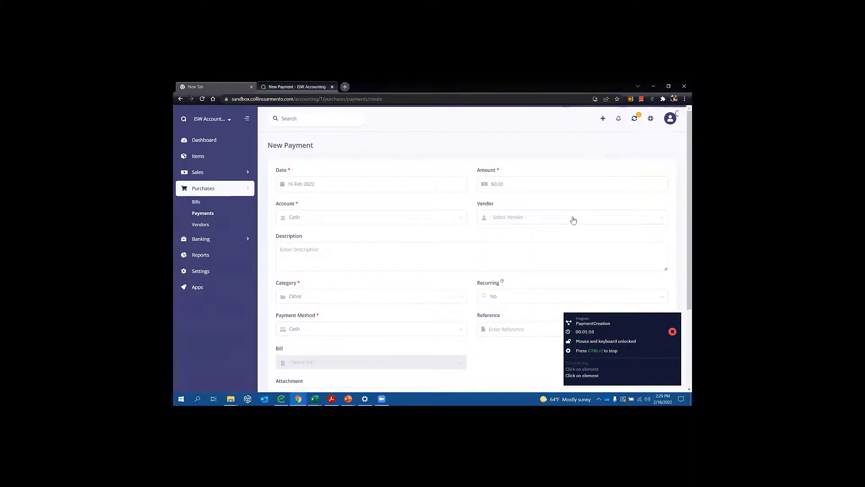
{"action": "left_click", "coordinate": [574, 220]}
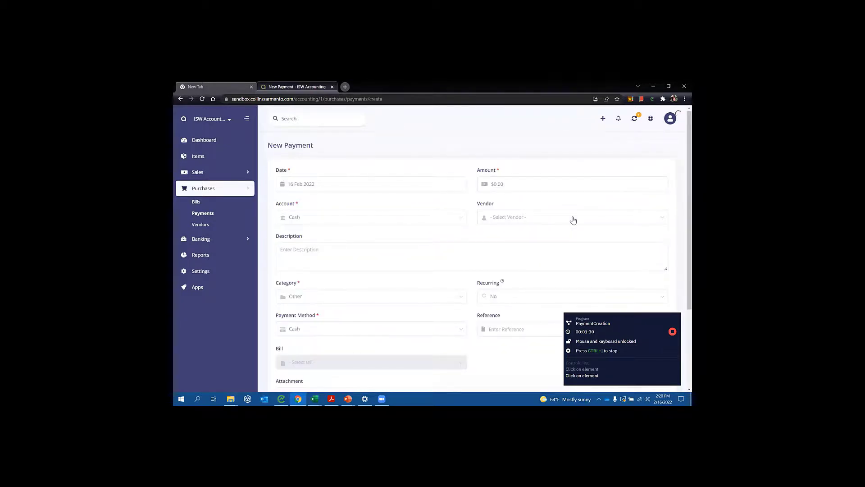
{"action": "left_click", "coordinate": [573, 219]}
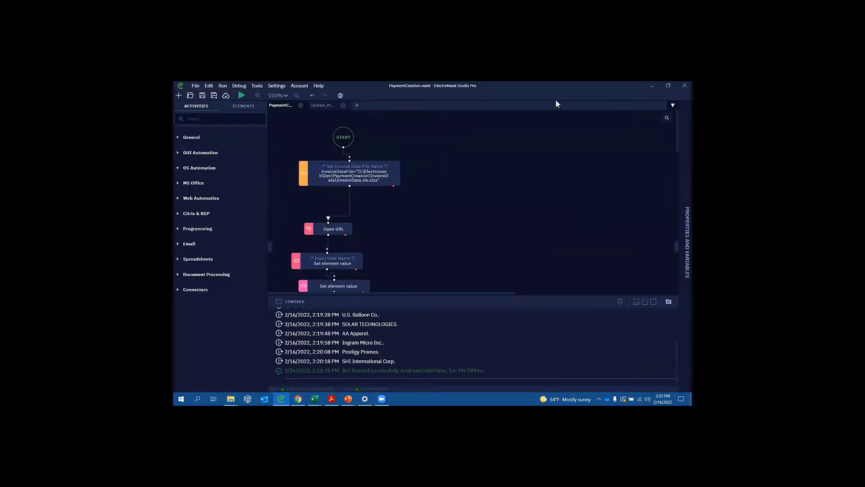
Step: Switch to the InvoiceData workbook in Excel and examine its address, Name, InvoiceNumber and InvoiceDate columns
{"action": "left_click", "coordinate": [315, 399]}
{"action": "left_click_drag", "start_coordinate": [229, 157], "coordinate": [240, 158]}
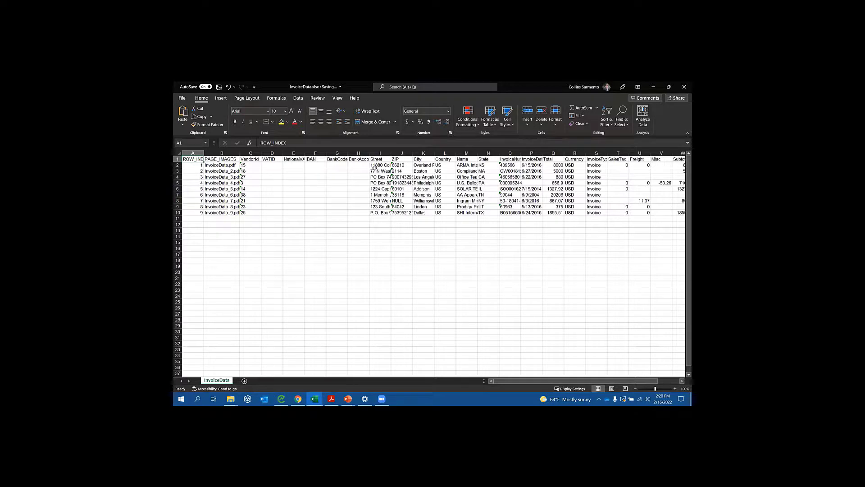
{"action": "left_click_drag", "start_coordinate": [381, 153], "coordinate": [445, 153]}
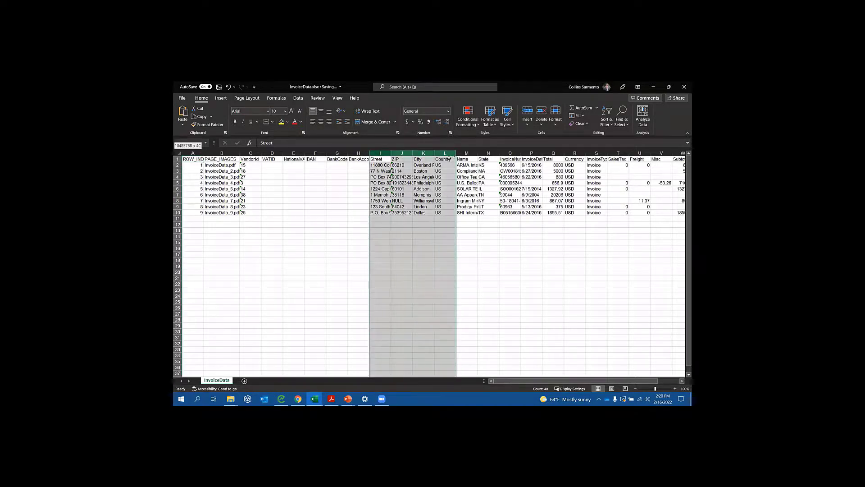
{"action": "left_click", "coordinate": [471, 154]}
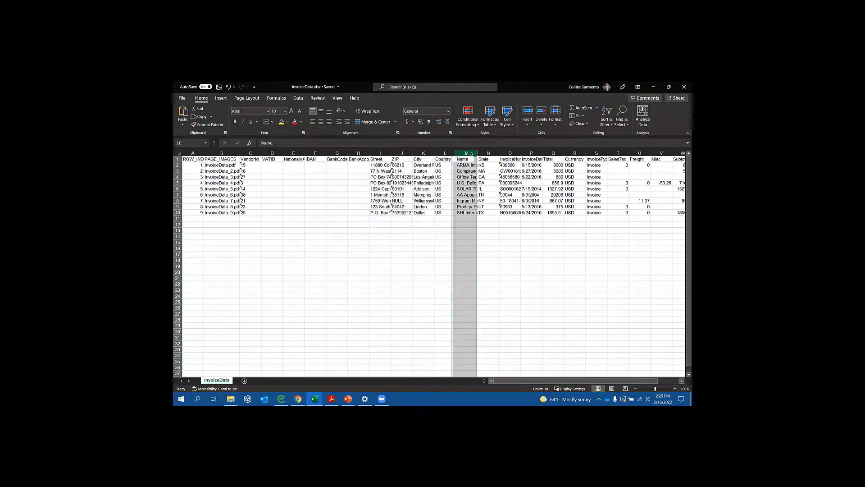
{"action": "left_click", "coordinate": [511, 153]}
{"action": "left_click", "coordinate": [531, 154]}
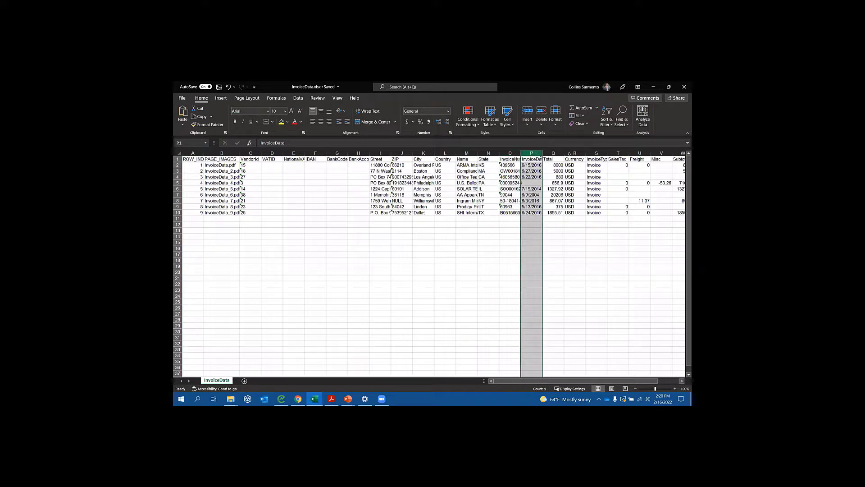
{"action": "left_click", "coordinate": [652, 91]}
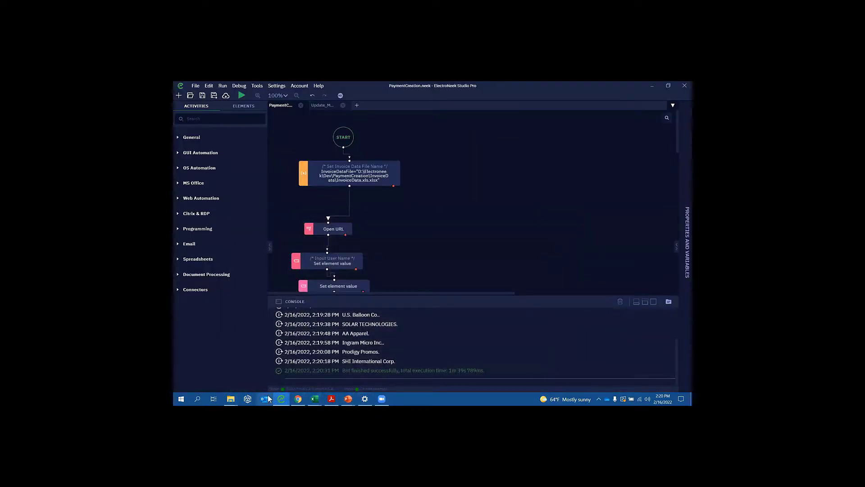
Step: Switch to Chrome and compare the accounting site's payments list with the rows of the InvoiceData workbook
{"action": "left_click", "coordinate": [298, 399]}
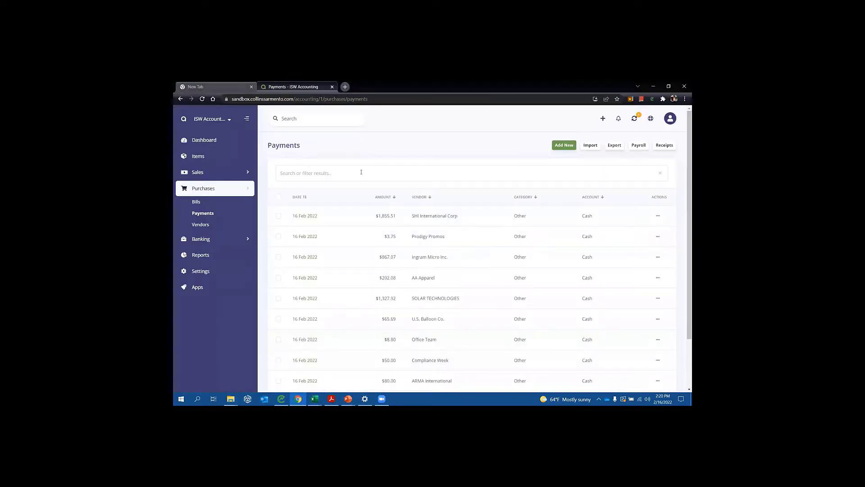
{"action": "scroll", "coordinate": [353, 218], "scroll_direction": "down", "scroll_amount": 3}
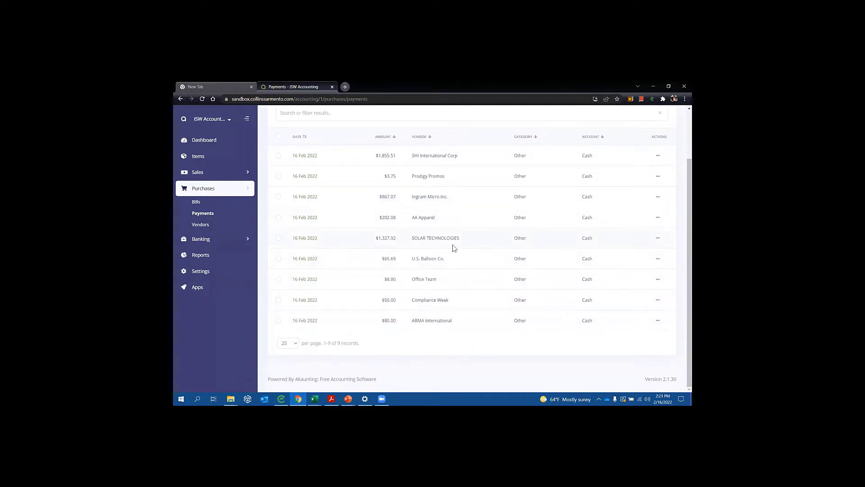
{"action": "left_click", "coordinate": [315, 399]}
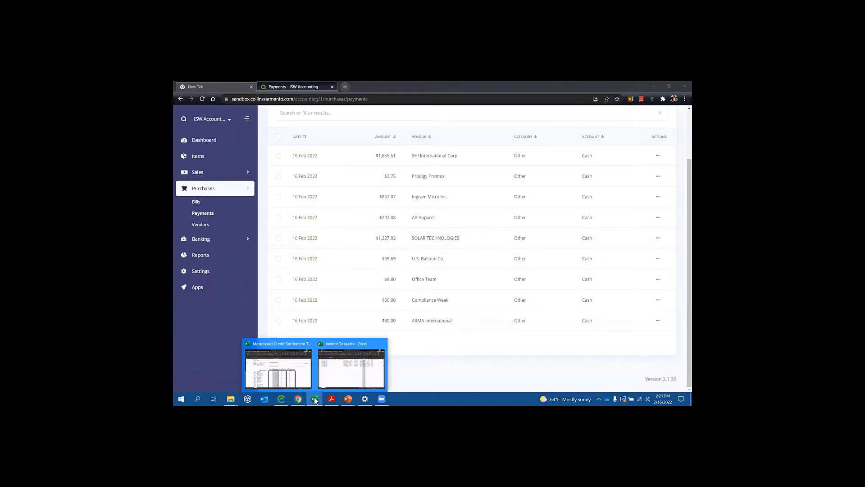
{"action": "left_click", "coordinate": [327, 360]}
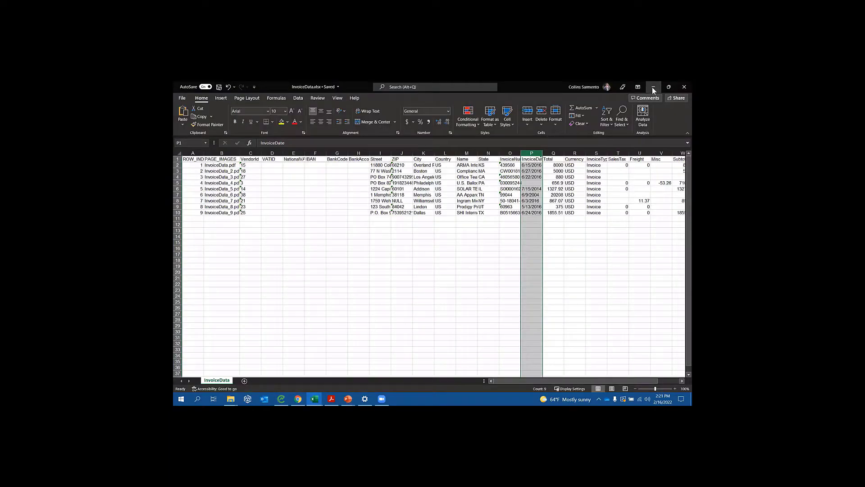
{"action": "left_click", "coordinate": [653, 88]}
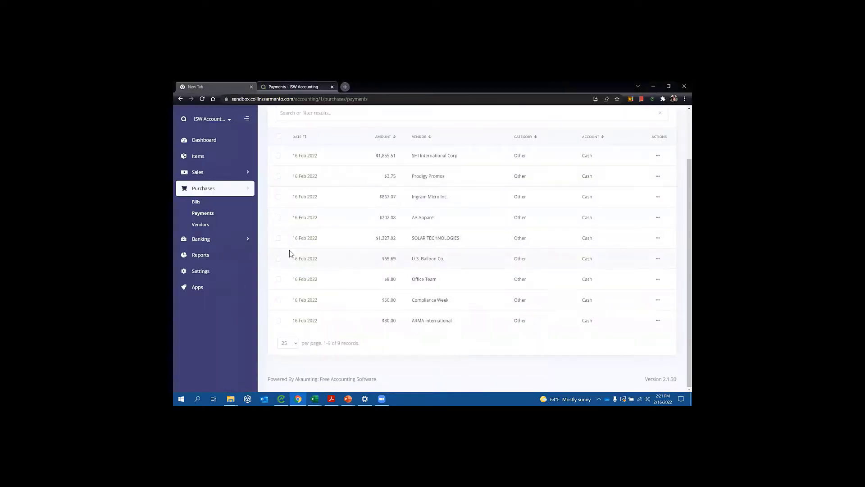